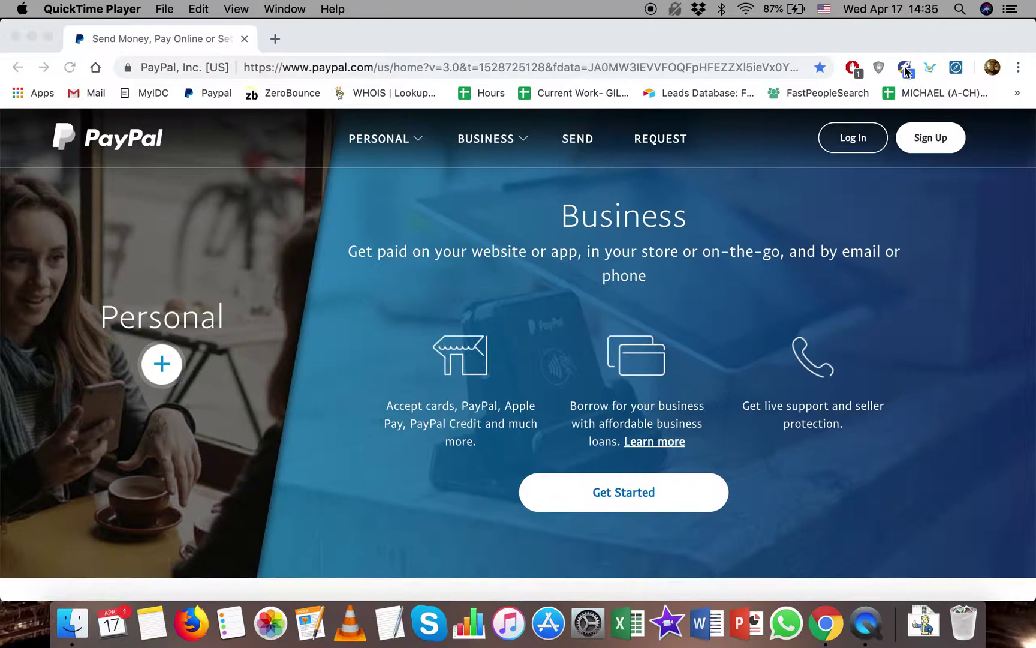
click(904, 66)
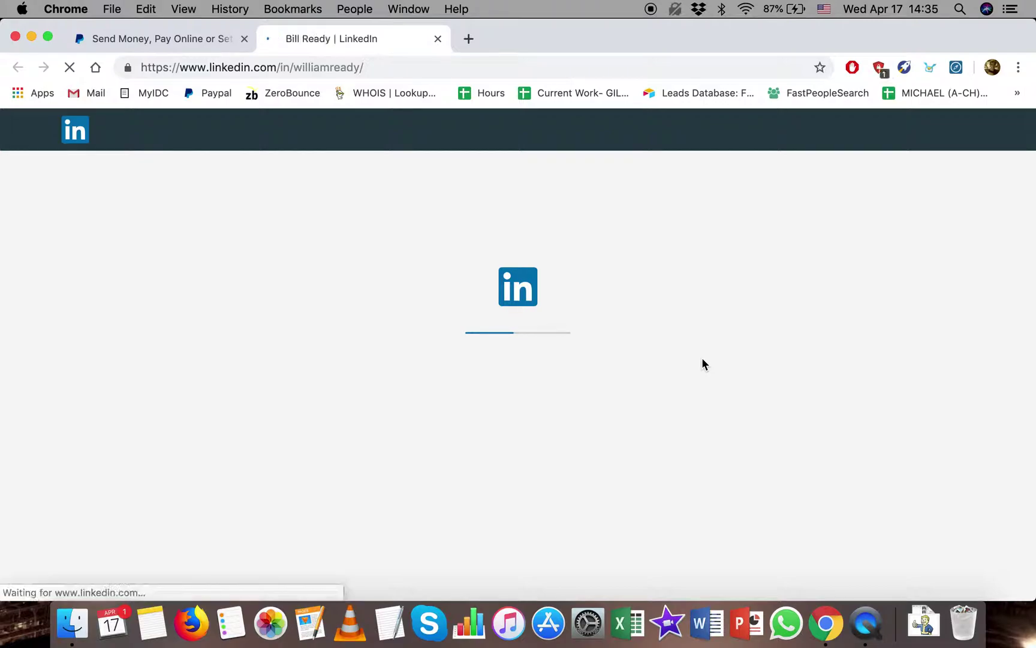
click(904, 67)
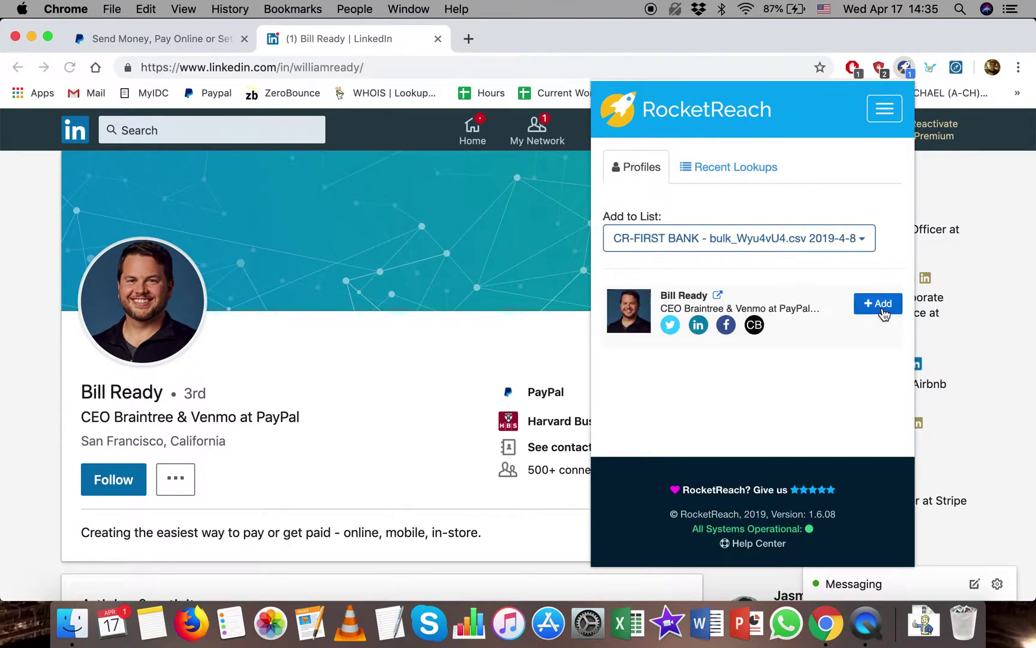
click(879, 304)
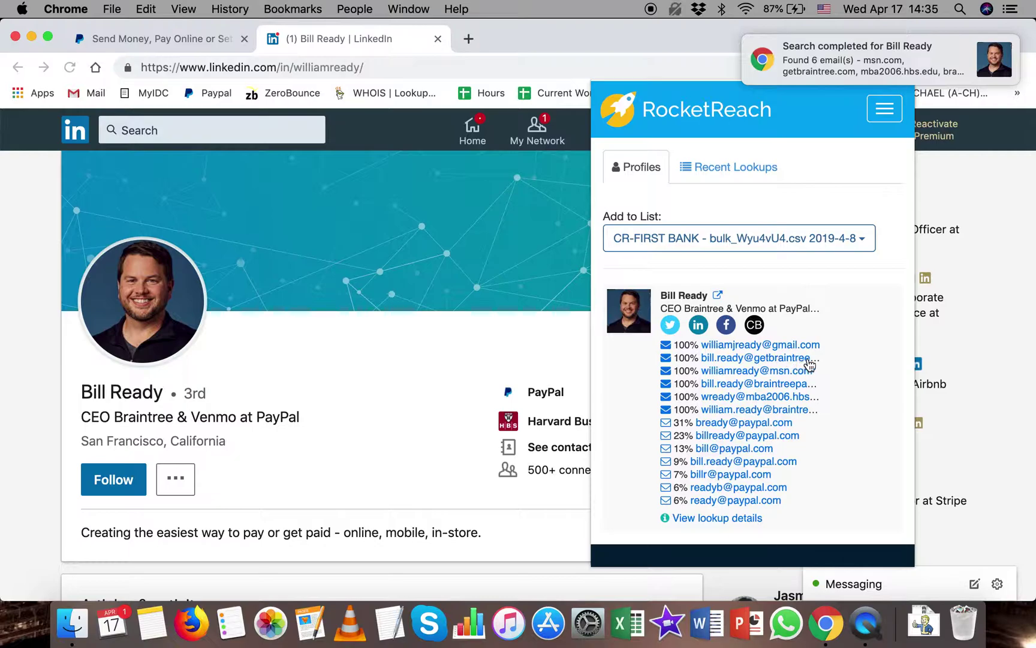
- Copy the getbraintree email address and bring up the gmail address's options
right_click(764, 362)
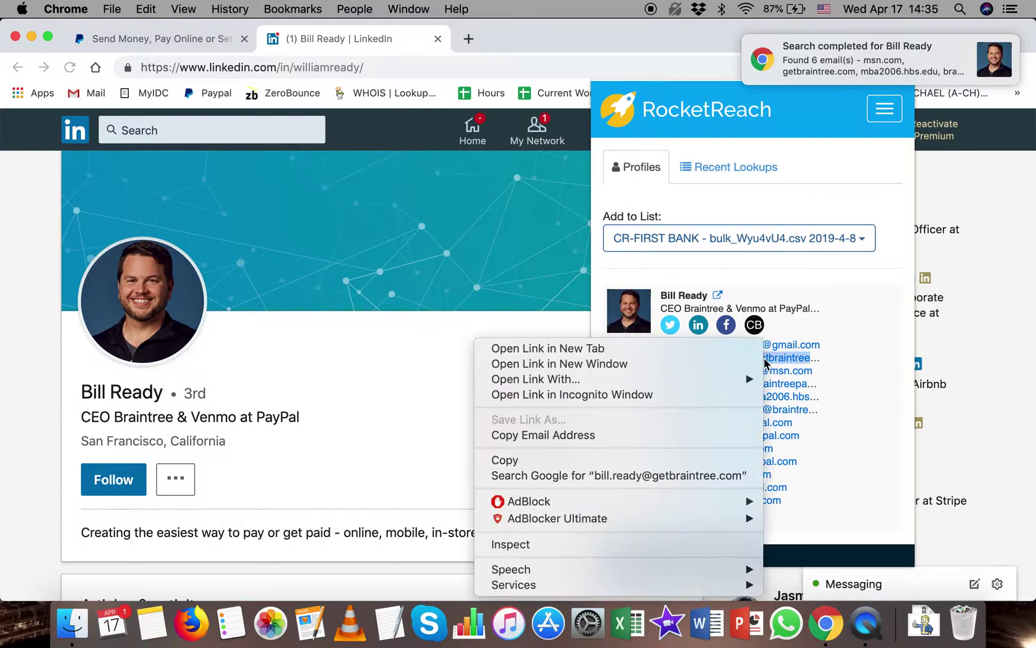
click(532, 461)
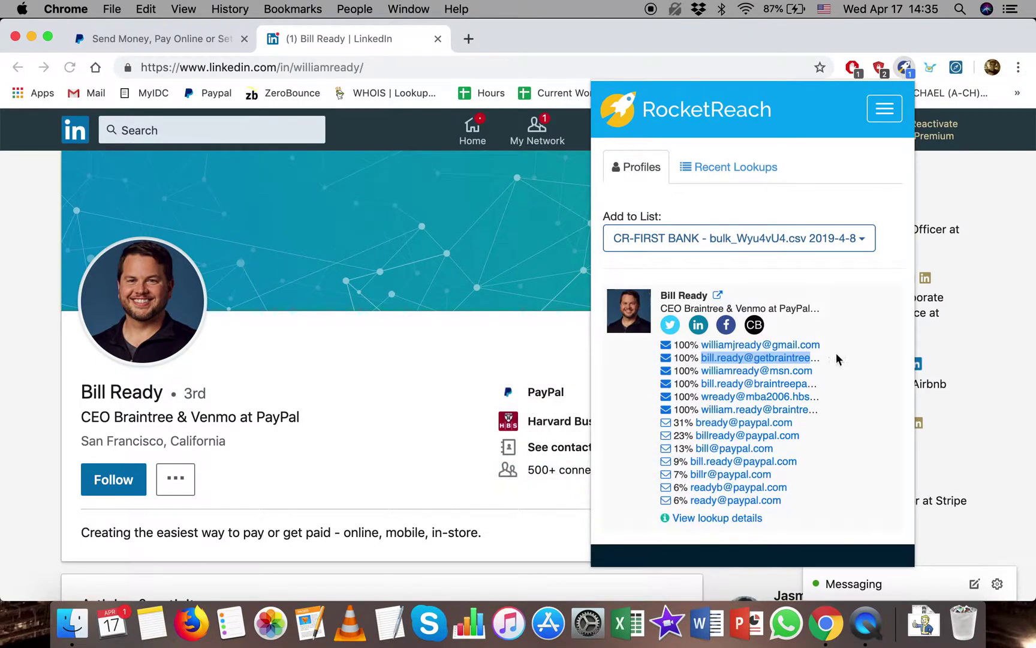
right_click(770, 346)
- Bring up the msn address's options, then dismiss them and the RocketReach panel
right_click(785, 372)
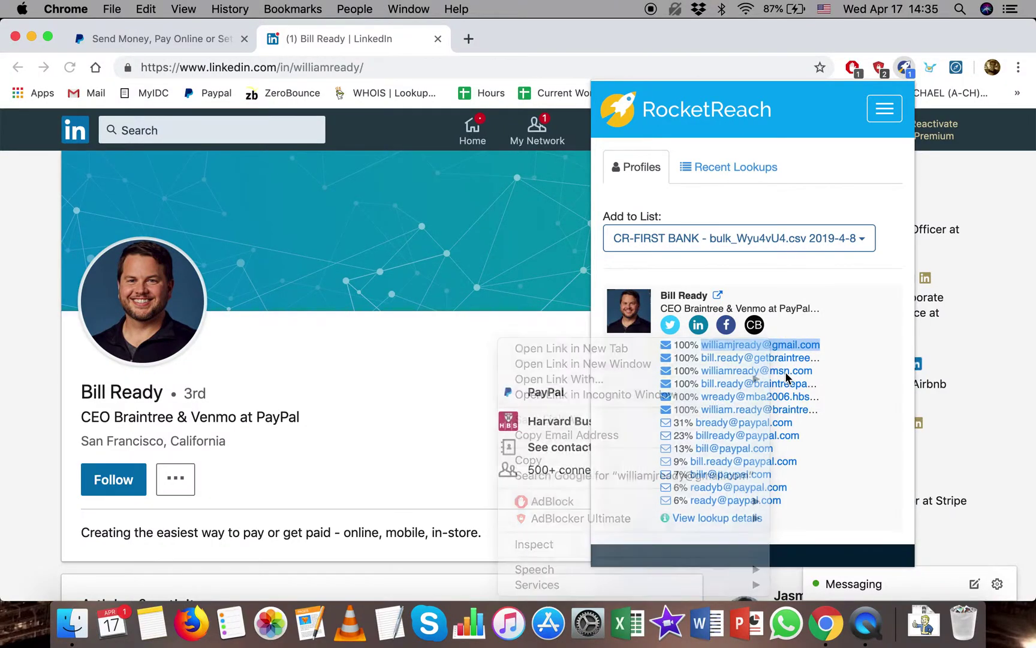
click(469, 344)
click(515, 344)
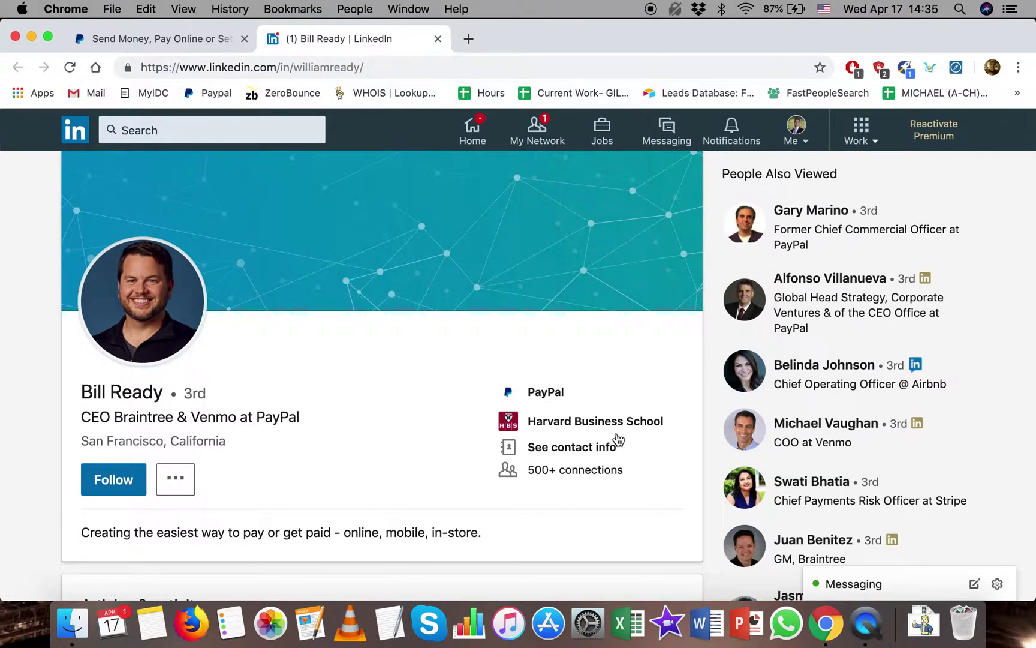
click(567, 450)
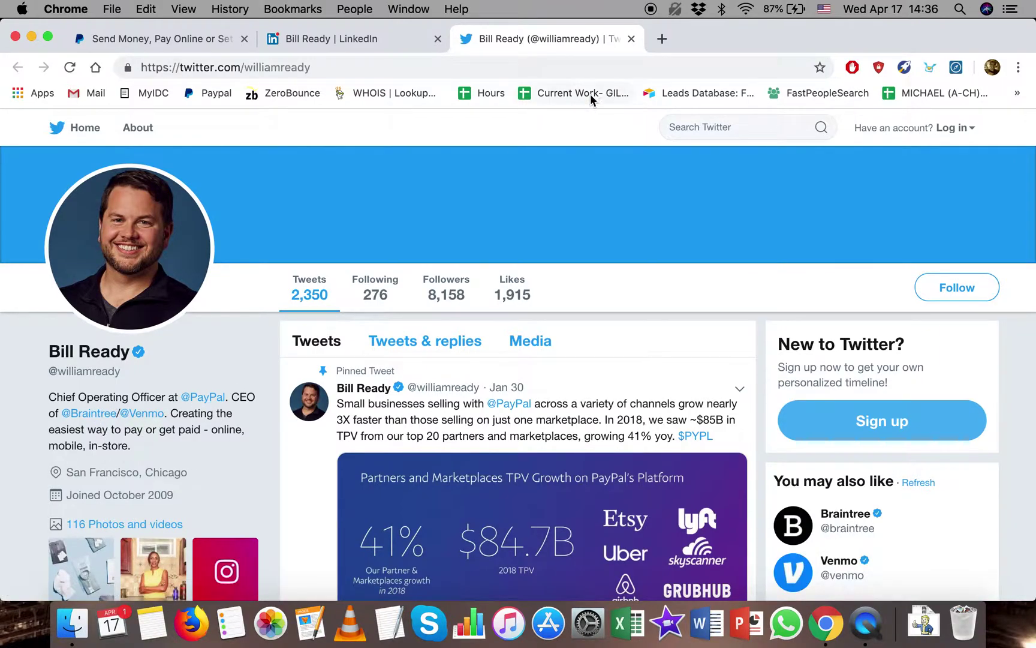
click(633, 38)
- Close the contact info dialog and reopen RocketReach to search the profile again
click(821, 283)
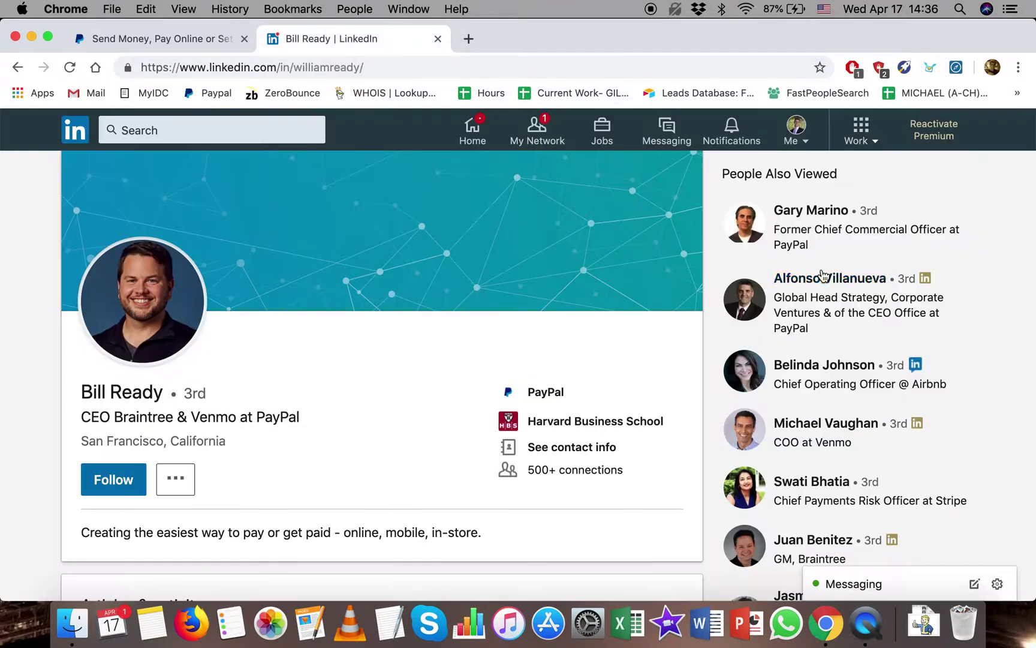
click(906, 70)
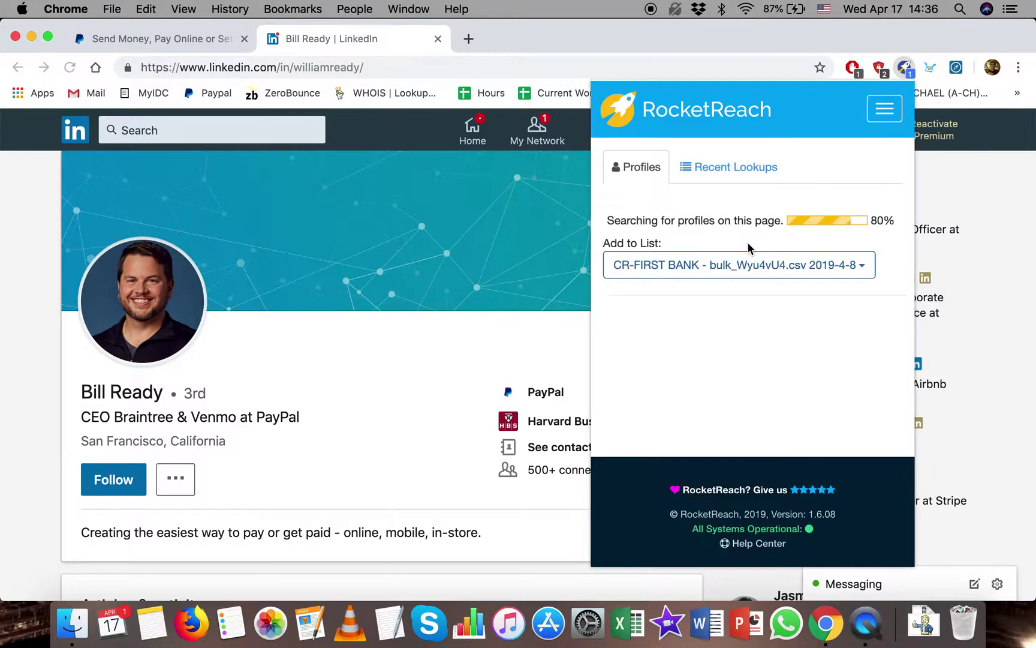